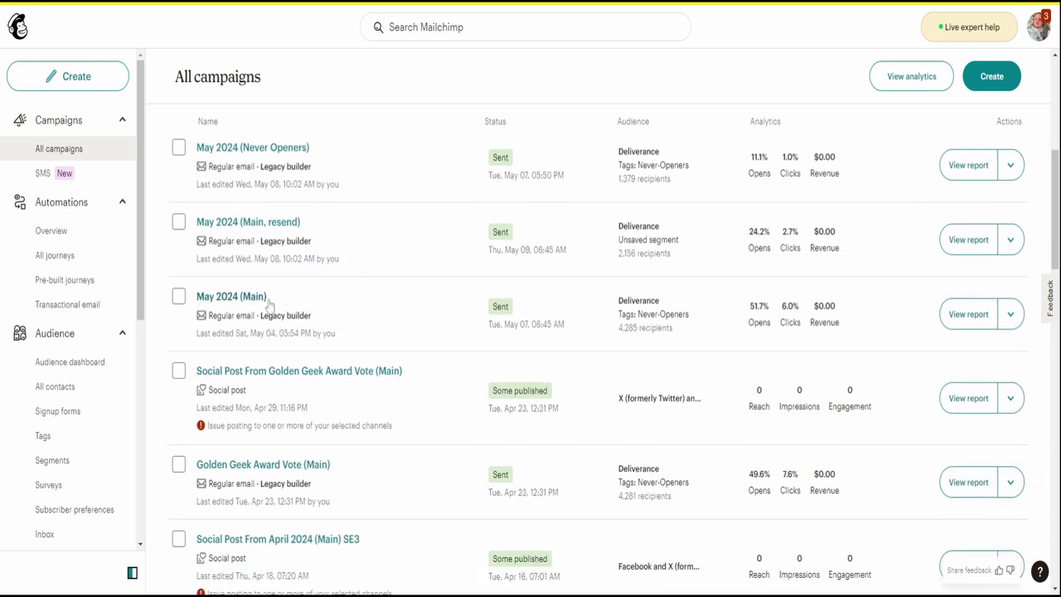
{"action": "left_click_drag", "start_coordinate": [195, 297], "coordinate": [267, 297]}
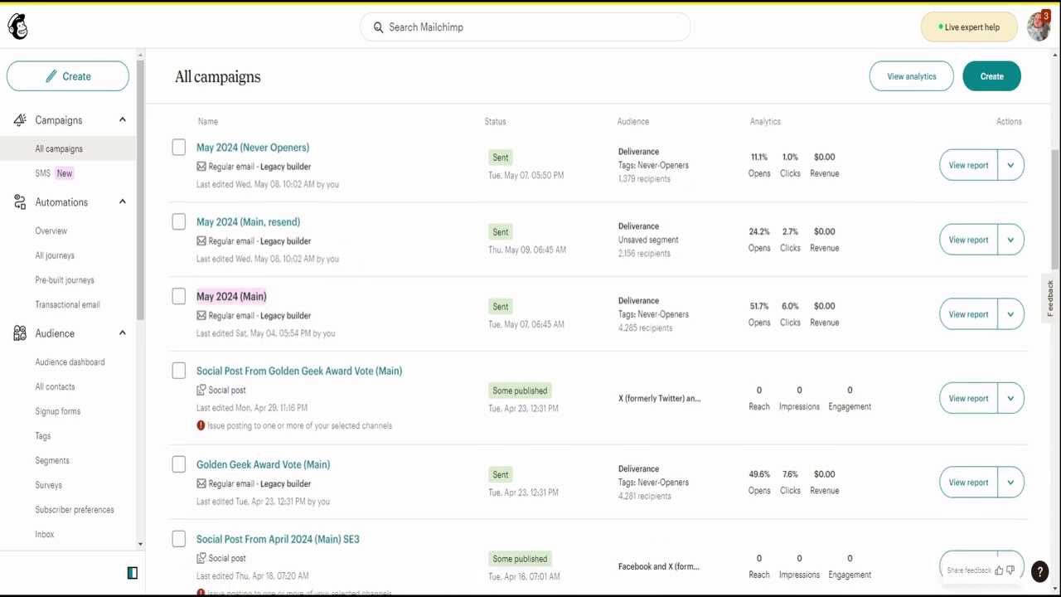
{"action": "left_click_drag", "start_coordinate": [619, 327], "coordinate": [674, 329]}
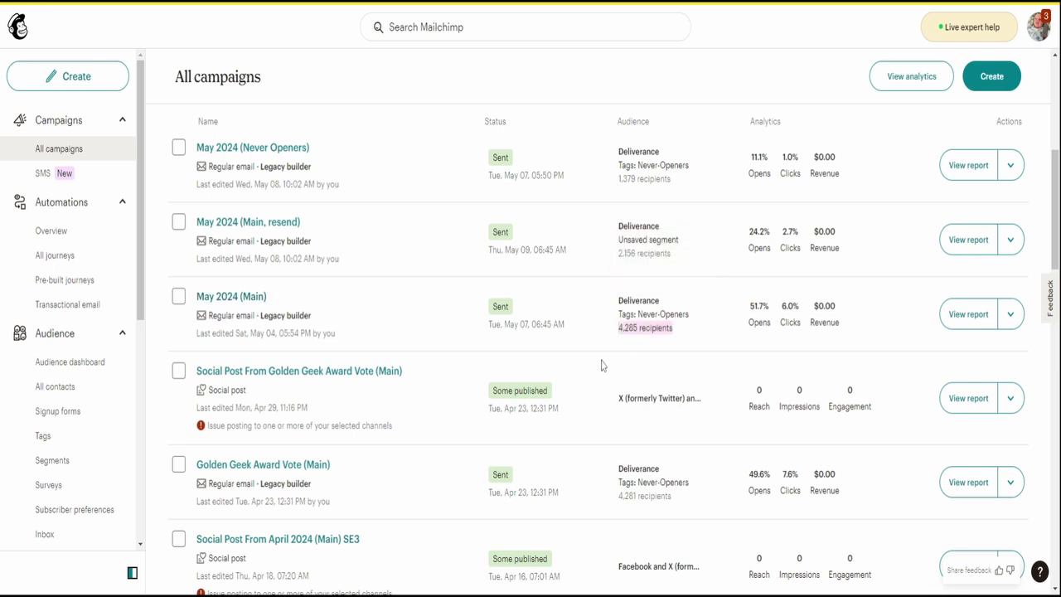
{"action": "scroll", "coordinate": [616, 367], "scroll_direction": "up", "scroll_amount": 1}
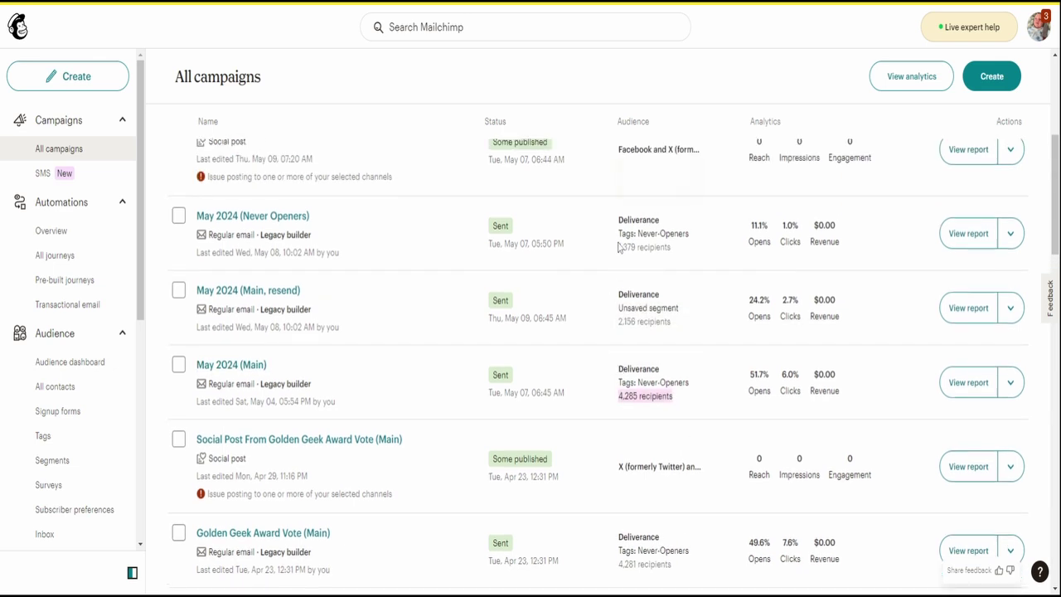
{"action": "left_click_drag", "start_coordinate": [618, 247], "coordinate": [676, 249]}
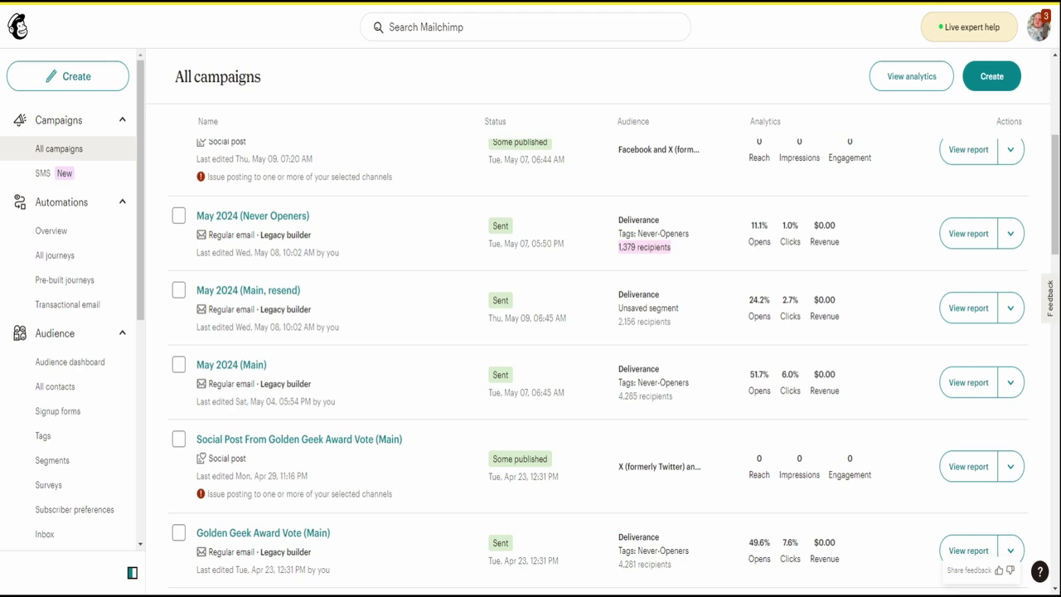
{"action": "left_click", "coordinate": [633, 290]}
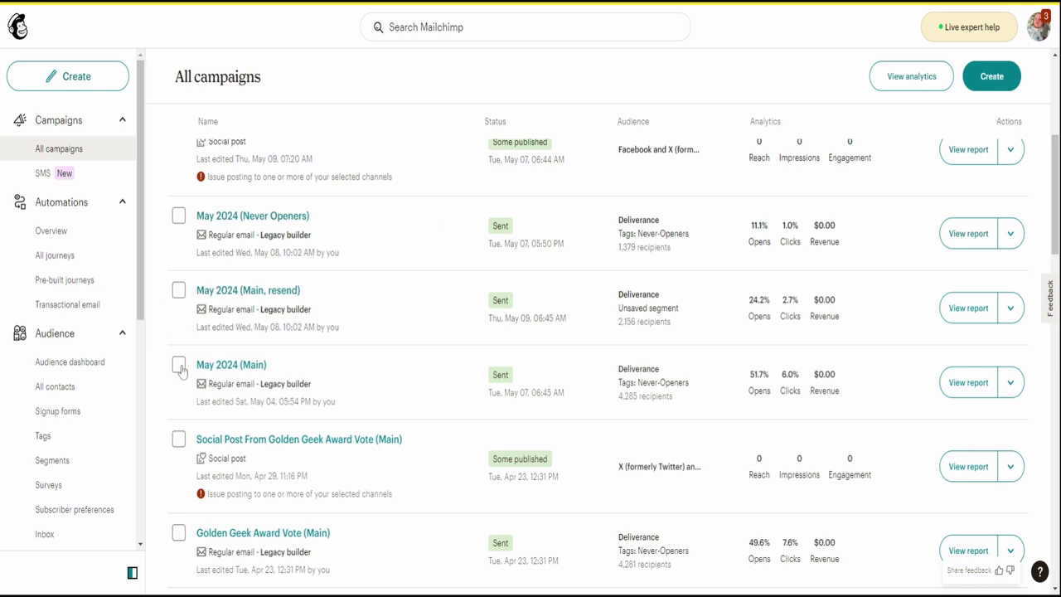
{"action": "left_click_drag", "start_coordinate": [195, 365], "coordinate": [267, 365]}
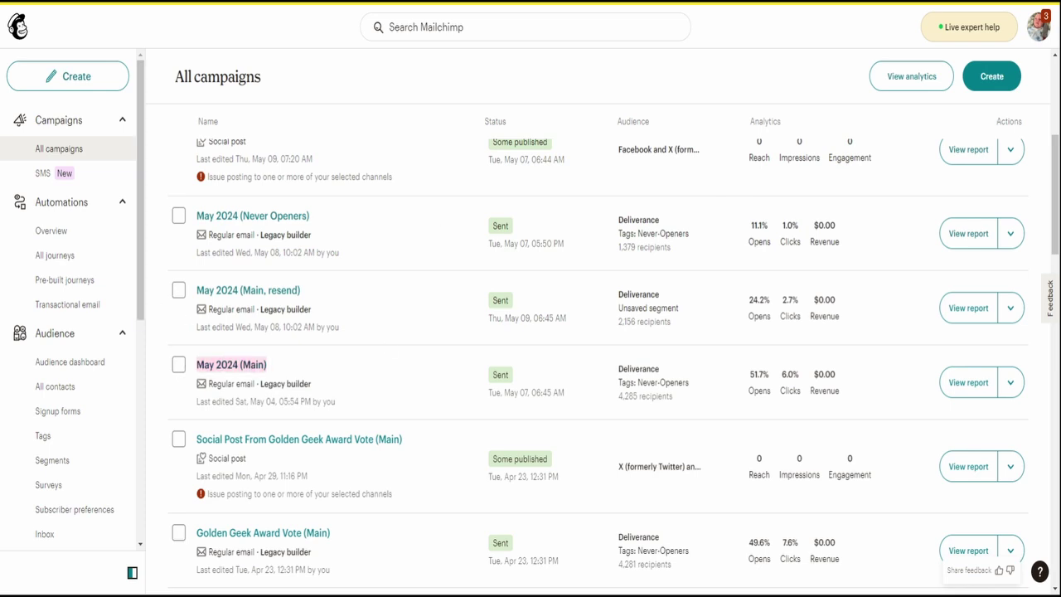
{"action": "mouse_move", "coordinate": [760, 393]}
{"action": "mouse_move", "coordinate": [627, 401]}
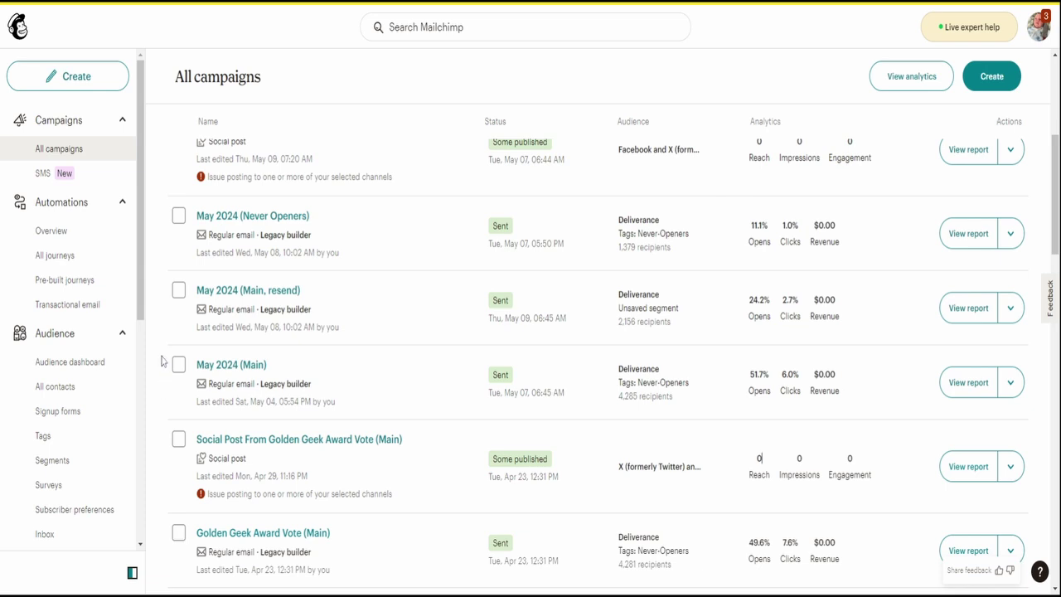
Step: Highlight the May 2024 (Main) title, its Opens label, and the May 04 and Wed, May 08 edit dates
{"action": "triple_click", "coordinate": [213, 366]}
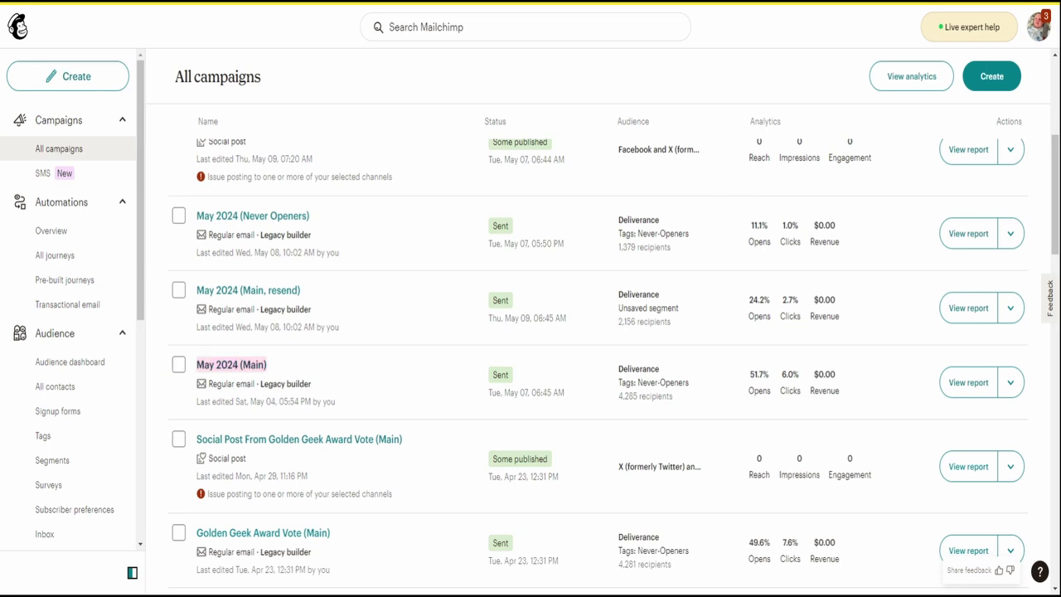
{"action": "scroll", "coordinate": [764, 342], "scroll_direction": "down", "scroll_amount": 1}
{"action": "left_click", "coordinate": [763, 344]}
{"action": "scroll", "coordinate": [761, 426], "scroll_direction": "up", "scroll_amount": 1}
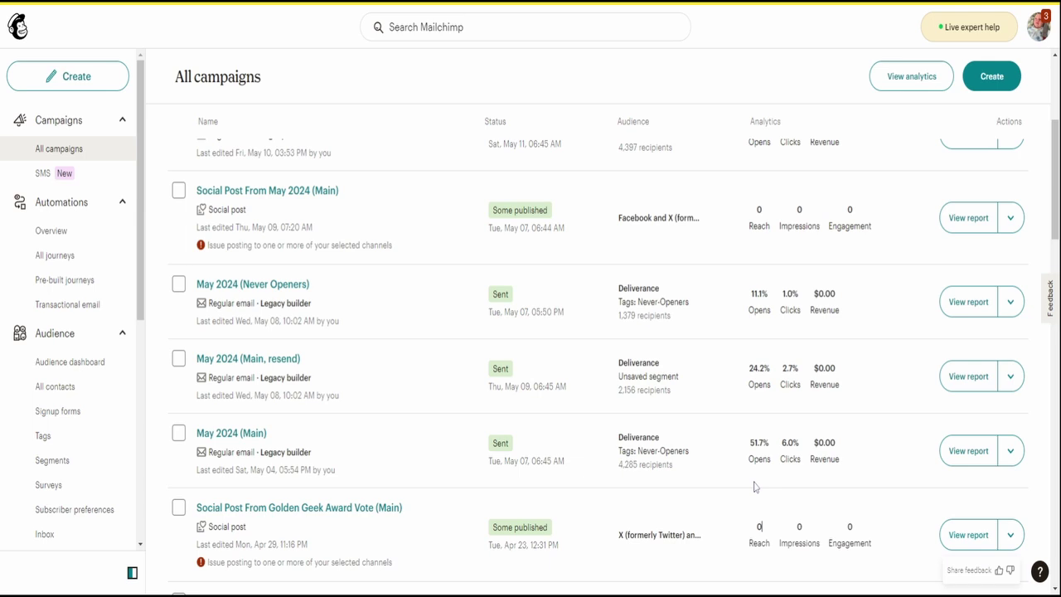
{"action": "double_click", "coordinate": [760, 458]}
{"action": "left_click_drag", "start_coordinate": [278, 470], "coordinate": [250, 469]}
{"action": "left_click_drag", "start_coordinate": [235, 396], "coordinate": [280, 395]}
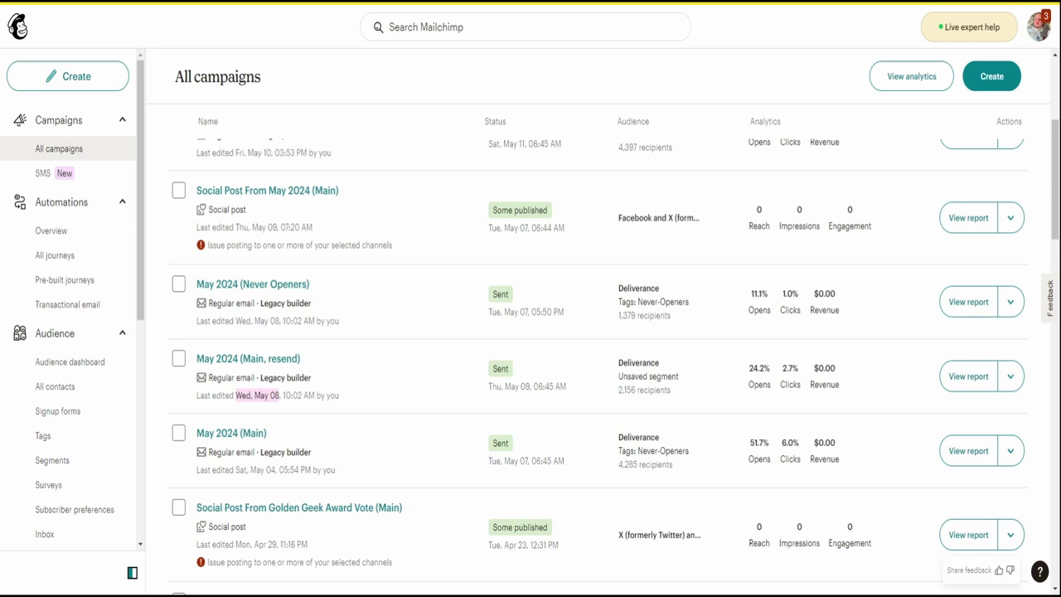
{"action": "left_click_drag", "start_coordinate": [767, 367], "coordinate": [749, 368]}
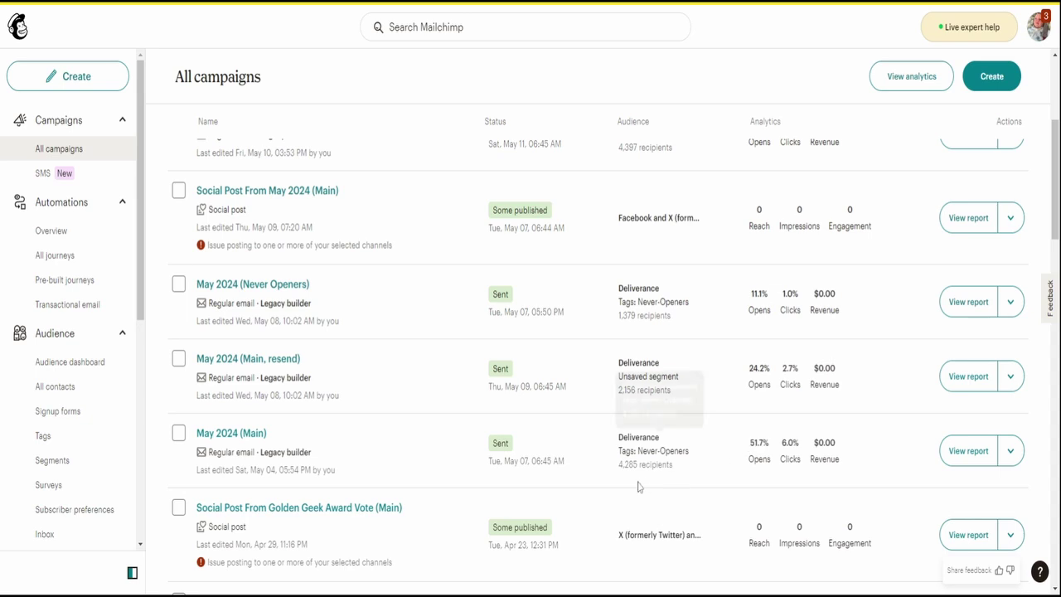
{"action": "left_click_drag", "start_coordinate": [640, 465], "coordinate": [619, 464]}
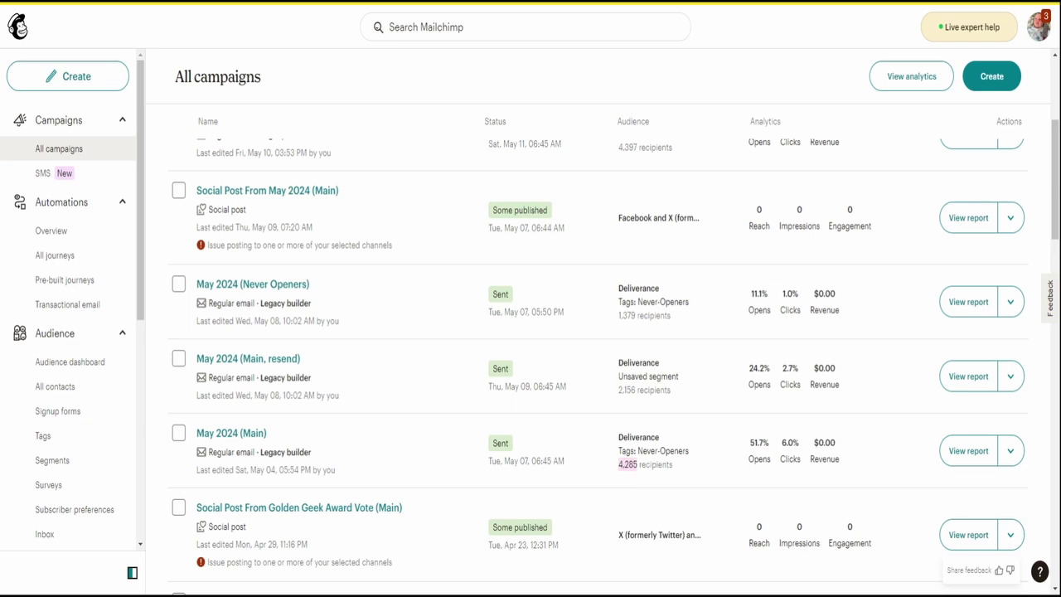
{"action": "mouse_move", "coordinate": [780, 314]}
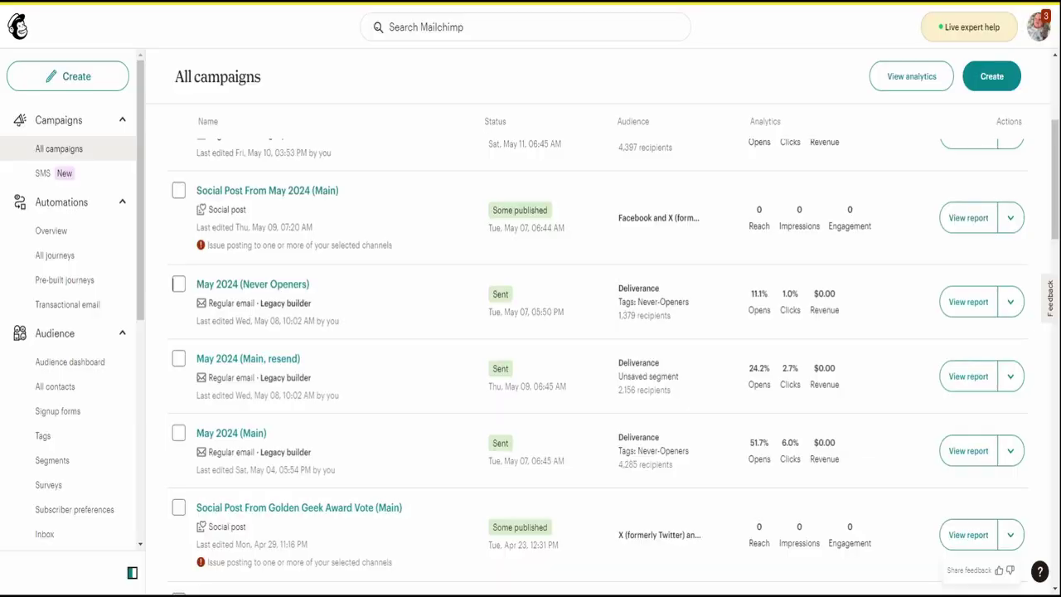
{"action": "scroll", "coordinate": [162, 282], "scroll_direction": "up", "scroll_amount": 5}
{"action": "scroll", "coordinate": [162, 282], "scroll_direction": "down", "scroll_amount": 3}
{"action": "scroll", "coordinate": [163, 282], "scroll_direction": "down", "scroll_amount": 1}
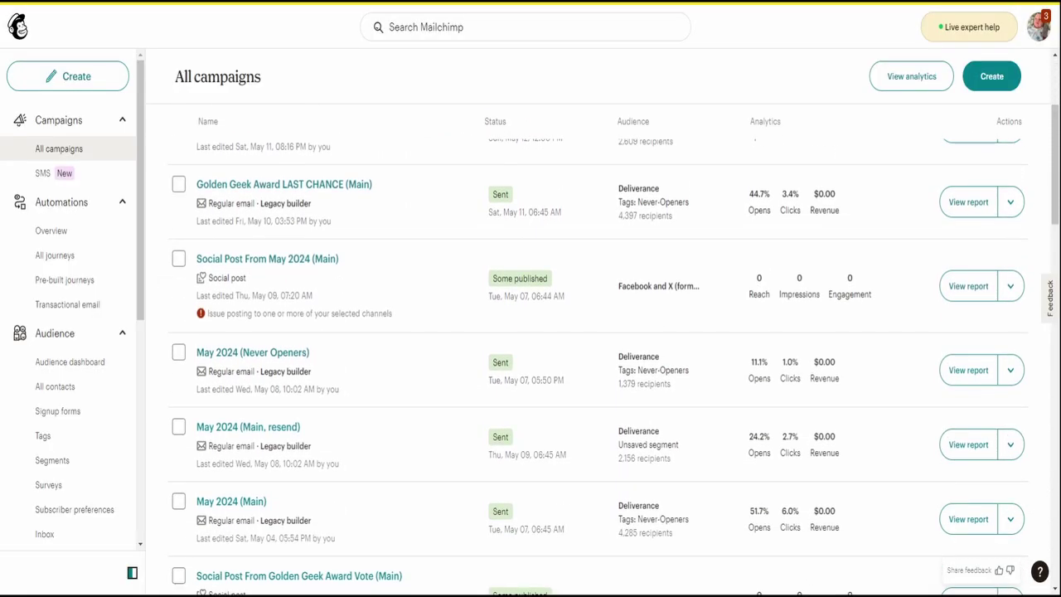
Step: Briefly select text across the top campaign rows, then clear the selection
{"action": "scroll", "coordinate": [162, 274], "scroll_direction": "up", "scroll_amount": 2}
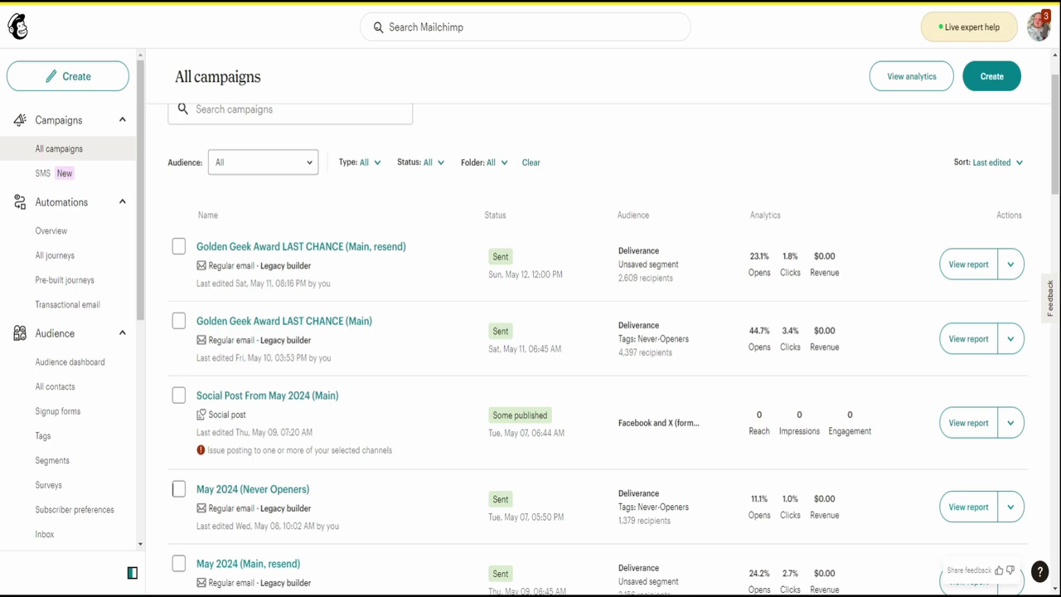
{"action": "scroll", "coordinate": [171, 251], "scroll_direction": "down", "scroll_amount": 2}
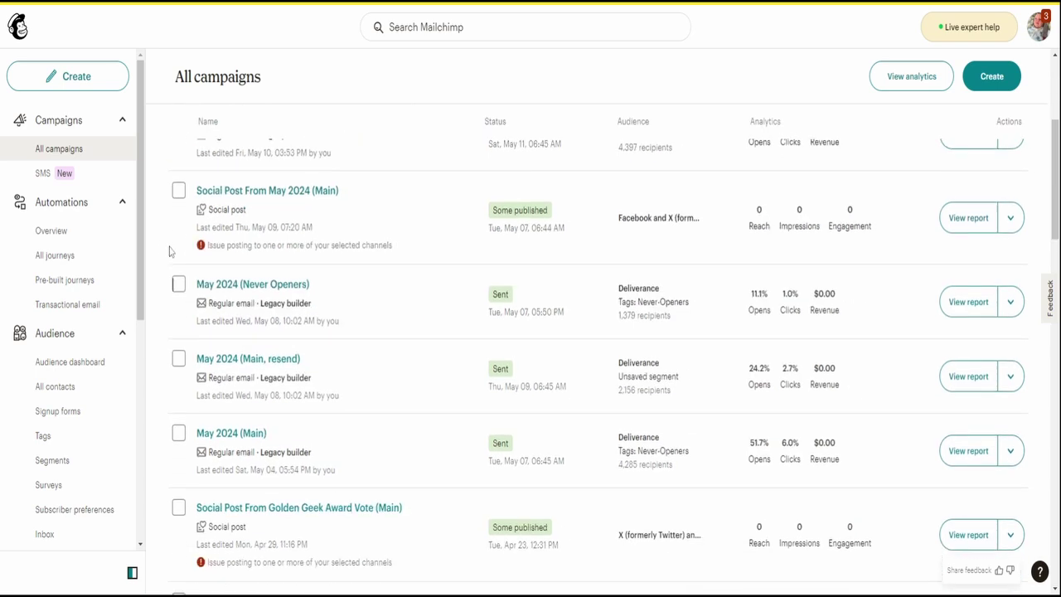
{"action": "left_click_drag", "start_coordinate": [351, 488], "coordinate": [185, 267]}
{"action": "left_click", "coordinate": [186, 358]}
Step: Highlight the Status send dates down the list, including May 12, May 09 and May 07
{"action": "scroll", "coordinate": [179, 327], "scroll_direction": "up", "scroll_amount": 3}
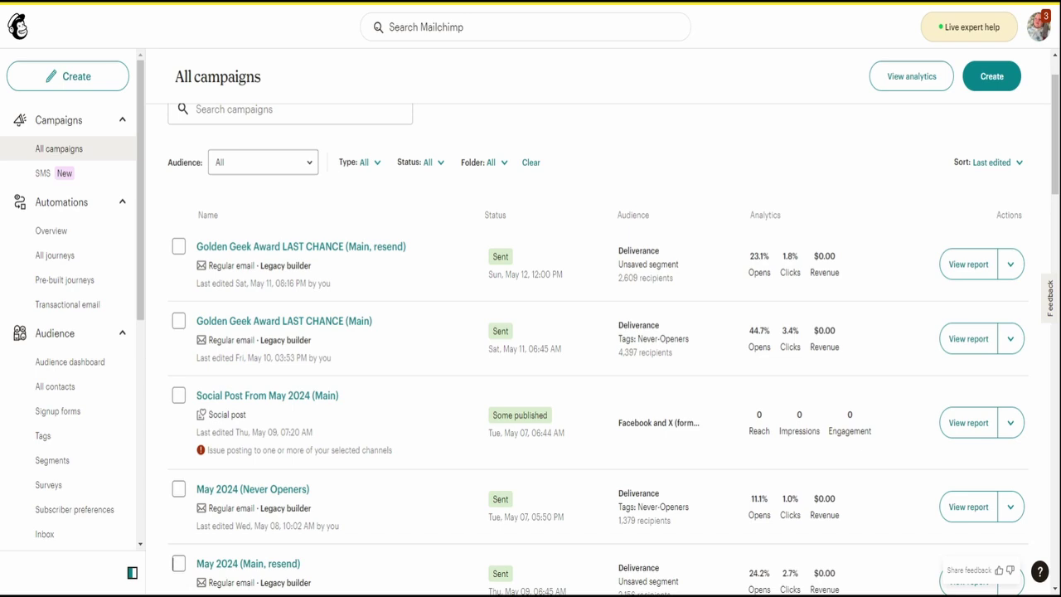
{"action": "left_click_drag", "start_coordinate": [546, 274], "coordinate": [498, 274]}
{"action": "left_click_drag", "start_coordinate": [535, 349], "coordinate": [500, 349]}
{"action": "scroll", "coordinate": [535, 365], "scroll_direction": "down", "scroll_amount": 1}
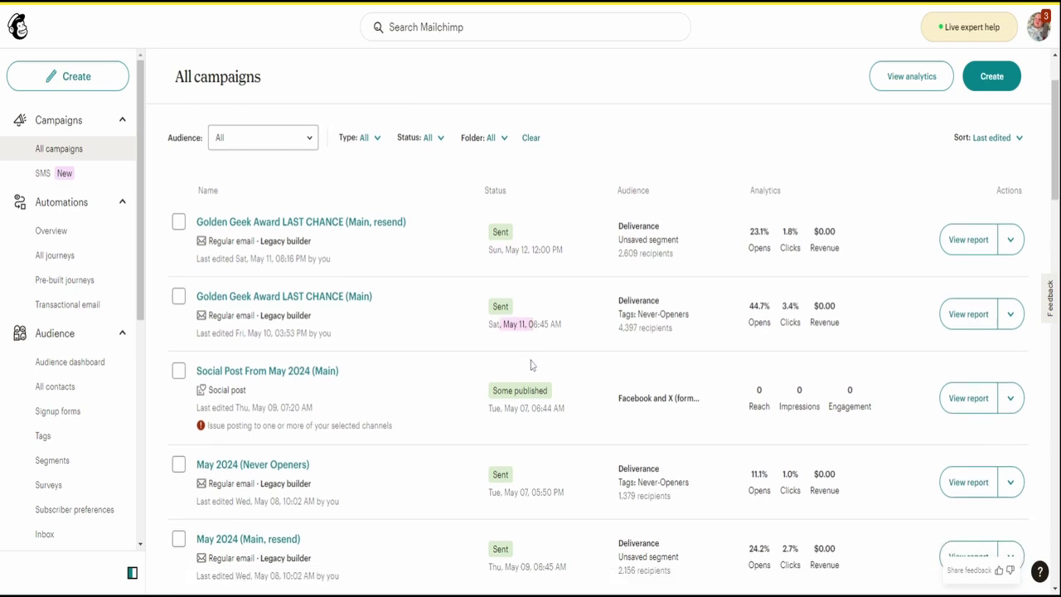
{"action": "left_click_drag", "start_coordinate": [535, 449], "coordinate": [504, 449]}
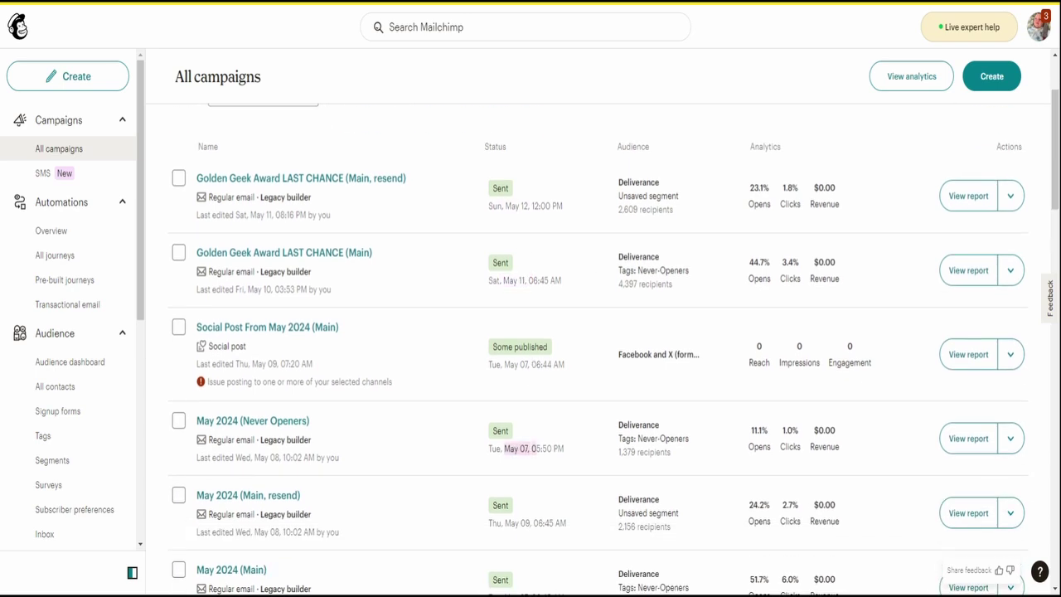
{"action": "scroll", "coordinate": [523, 463], "scroll_direction": "down", "scroll_amount": 2}
{"action": "left_click_drag", "start_coordinate": [539, 387], "coordinate": [497, 387]}
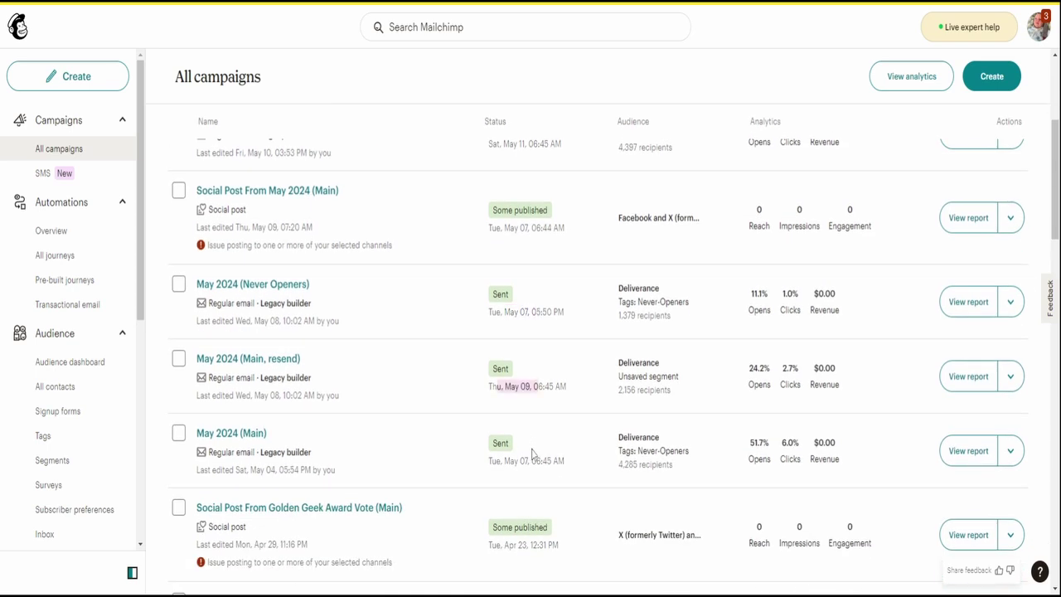
{"action": "left_click_drag", "start_coordinate": [532, 477], "coordinate": [507, 475]}
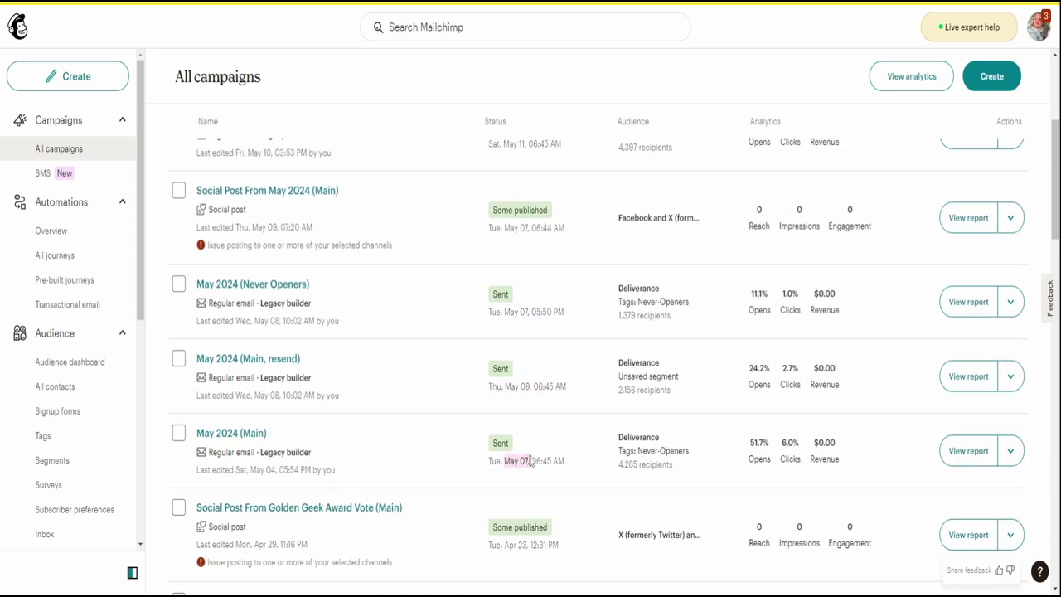
Step: Highlight the Apr 23 send dates of the social post and Golden Geek Award Vote campaign
{"action": "scroll", "coordinate": [531, 460], "scroll_direction": "down", "scroll_amount": 2}
{"action": "left_click_drag", "start_coordinate": [535, 408], "coordinate": [488, 409]}
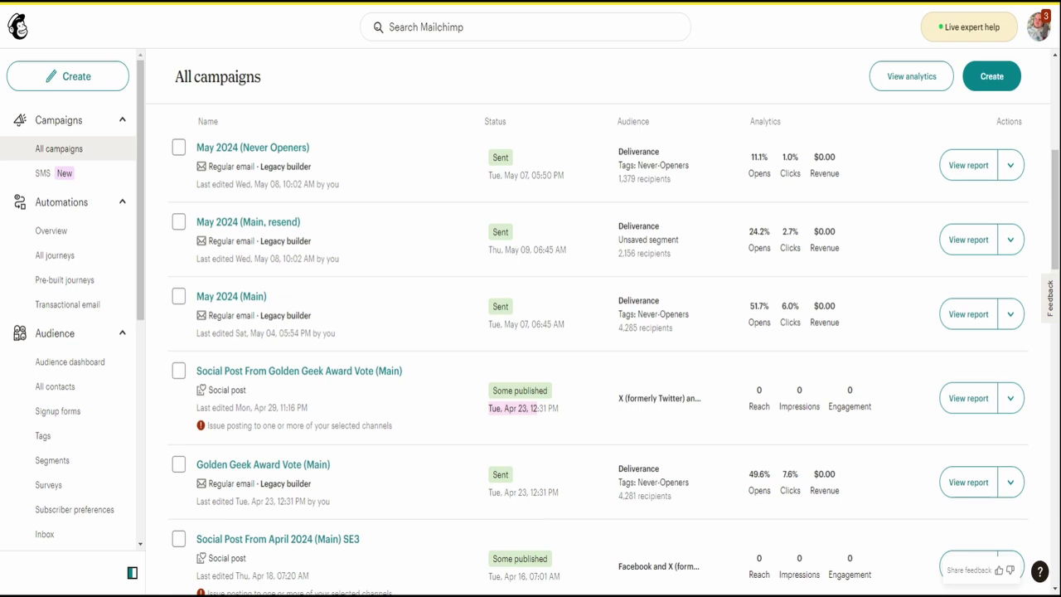
{"action": "left_click_drag", "start_coordinate": [529, 495], "coordinate": [498, 497]}
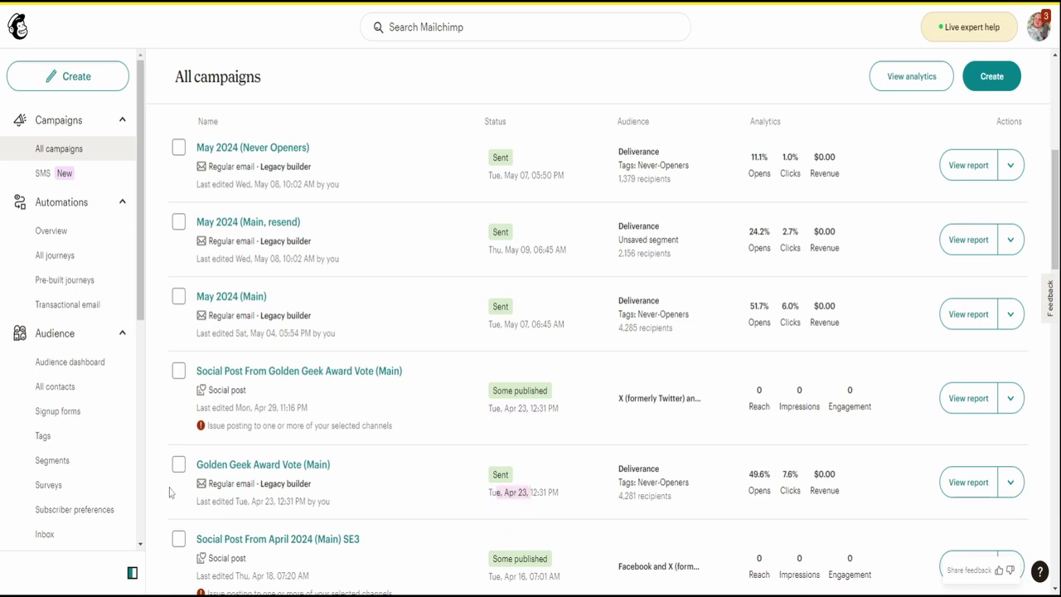
{"action": "scroll", "coordinate": [422, 481], "scroll_direction": "down", "scroll_amount": 2}
{"action": "scroll", "coordinate": [448, 389], "scroll_direction": "down", "scroll_amount": 2}
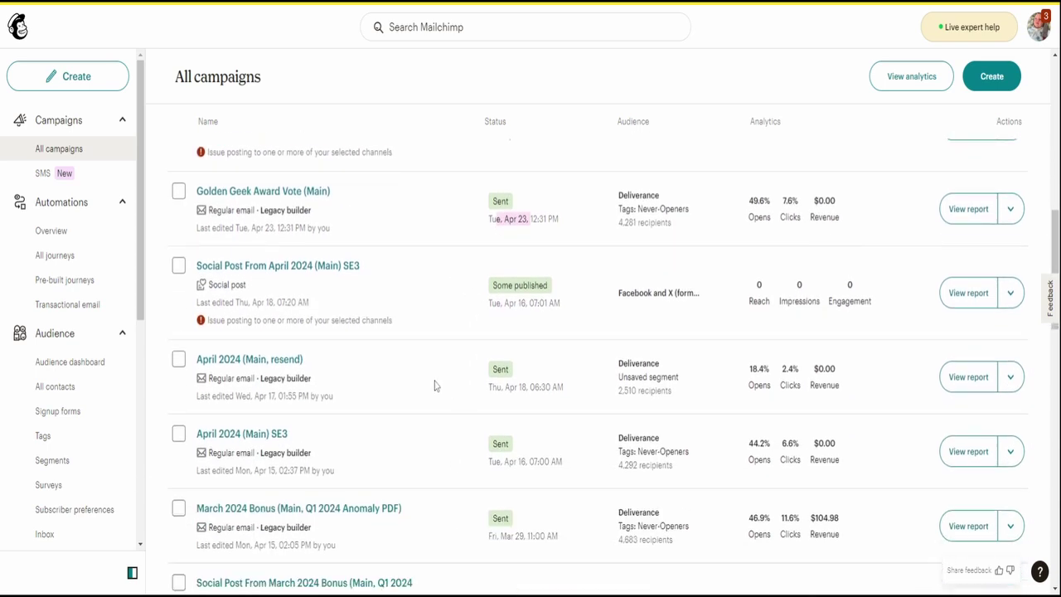
Step: Highlight the April resend and April 2024 (Main) SE3 Apr 16 send dates, then return up the list
{"action": "left_click_drag", "start_coordinate": [487, 388], "coordinate": [531, 388]}
{"action": "left_click_drag", "start_coordinate": [534, 461], "coordinate": [516, 461]}
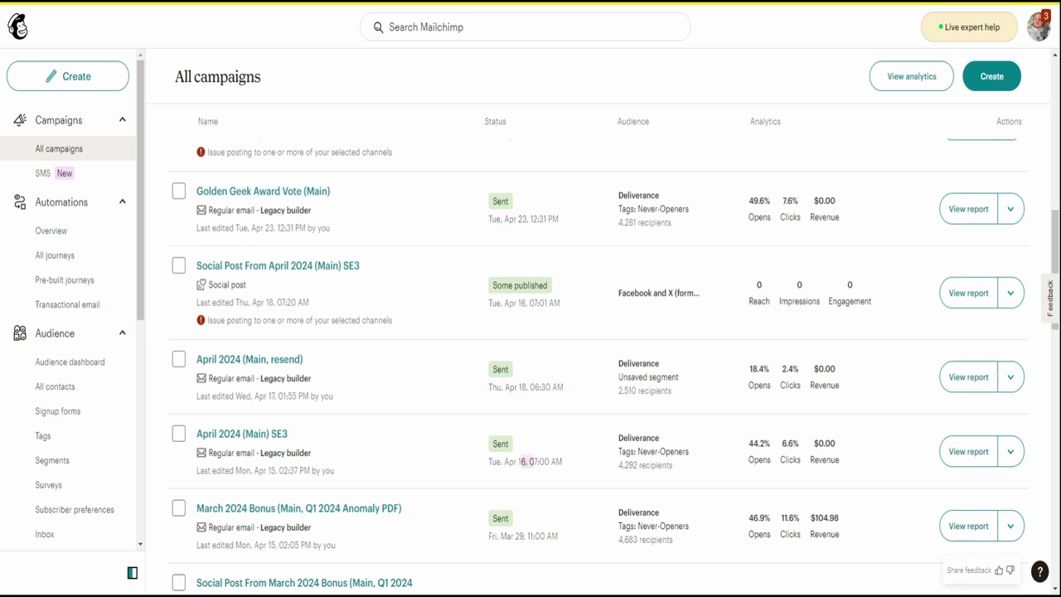
{"action": "left_click", "coordinate": [456, 471]}
{"action": "left_click_drag", "start_coordinate": [504, 462], "coordinate": [534, 462]}
{"action": "left_click", "coordinate": [395, 455]}
{"action": "scroll", "coordinate": [406, 323], "scroll_direction": "up", "scroll_amount": 3}
{"action": "scroll", "coordinate": [393, 361], "scroll_direction": "up", "scroll_amount": 6}
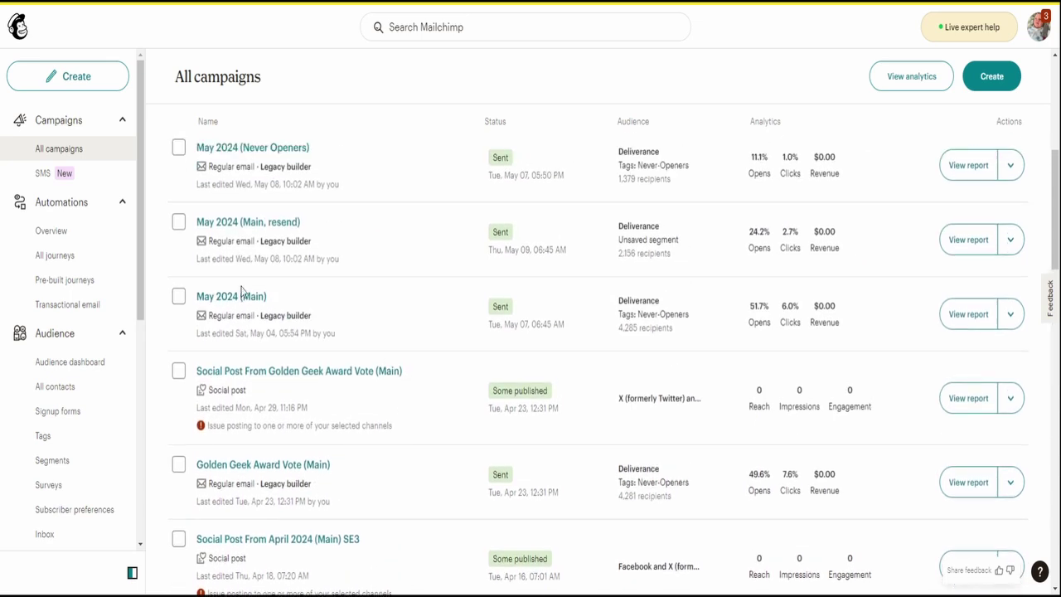
{"action": "scroll", "coordinate": [286, 302], "scroll_direction": "up", "scroll_amount": 5}
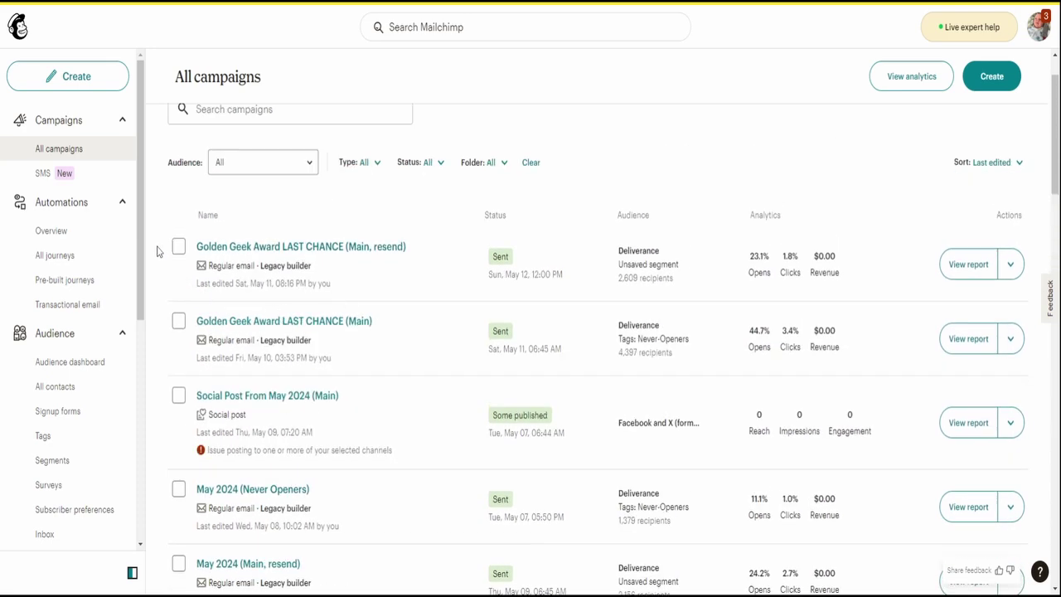
Step: Open the LAST CHANCE (Main, resend) report showing 2,609 recipients, 600 opens and 46 clicks
{"action": "scroll", "coordinate": [158, 251], "scroll_direction": "up", "scroll_amount": 2}
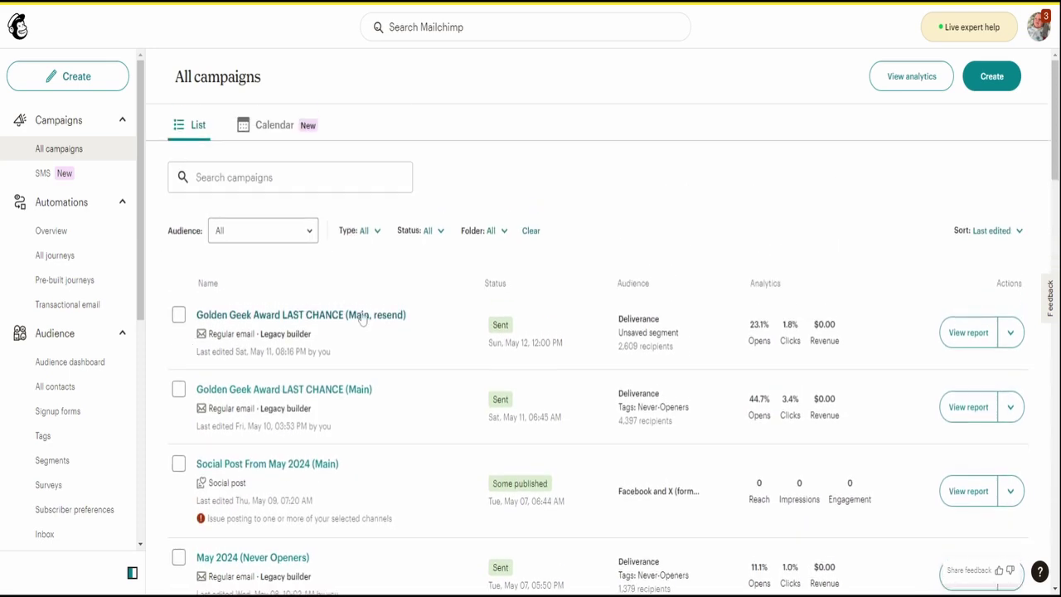
{"action": "left_click", "coordinate": [975, 341]}
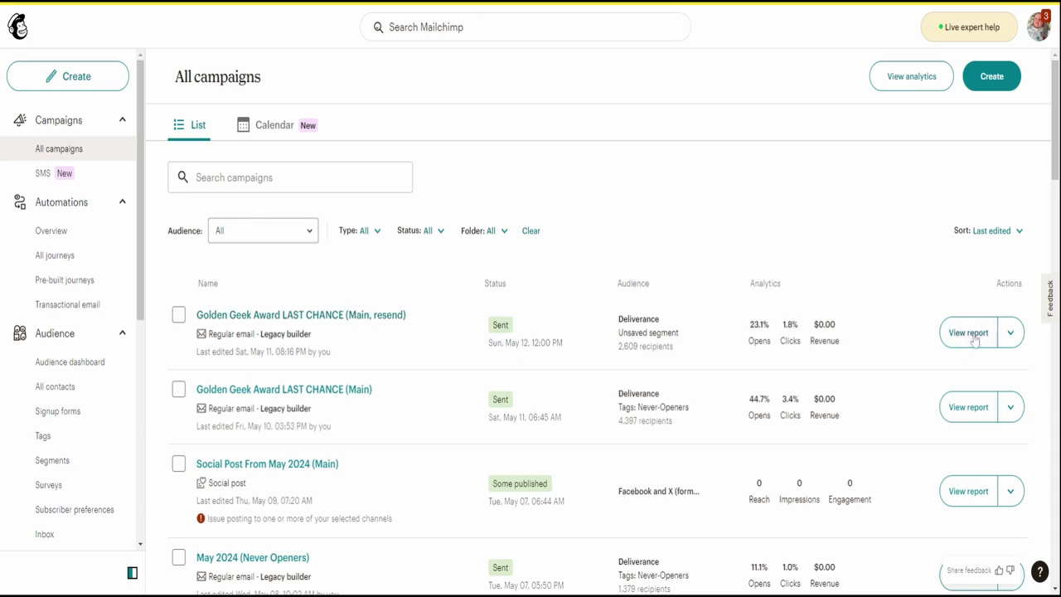
{"action": "left_click", "coordinate": [91, 279]}
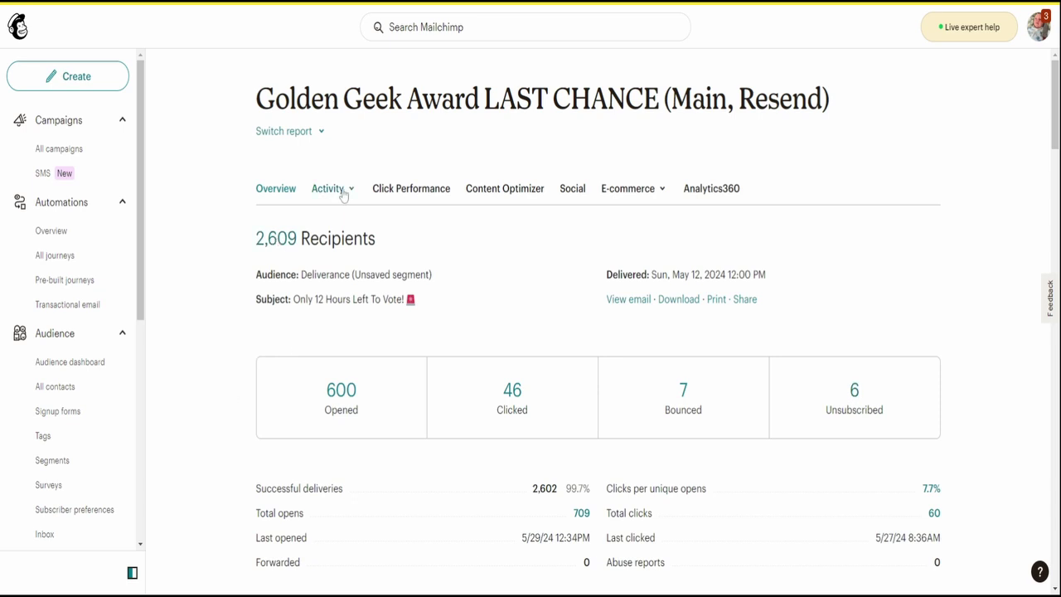
Step: Switch to the LAST CHANCE (Main) report and highlight its 4,397 recipients and 15 unsubscribes
{"action": "left_click", "coordinate": [309, 130]}
{"action": "left_click", "coordinate": [340, 190]}
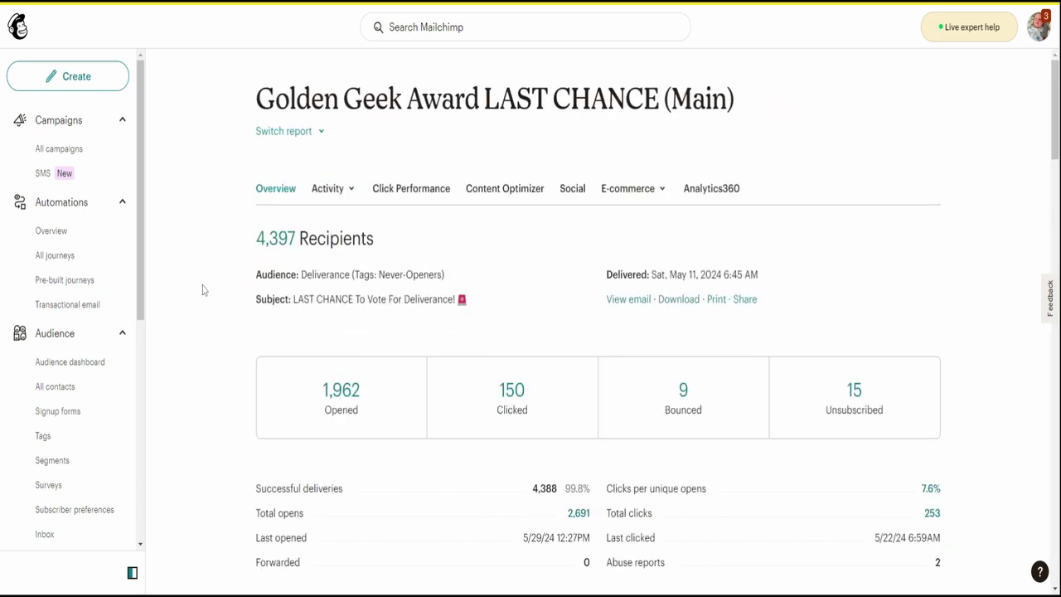
{"action": "left_click_drag", "start_coordinate": [256, 240], "coordinate": [307, 239]}
{"action": "left_click_drag", "start_coordinate": [862, 387], "coordinate": [844, 402]}
Step: Highlight the Abuse reports count of 2 several times, then go back to the All campaigns list
{"action": "left_click", "coordinate": [780, 478]}
{"action": "scroll", "coordinate": [784, 478], "scroll_direction": "down", "scroll_amount": 1}
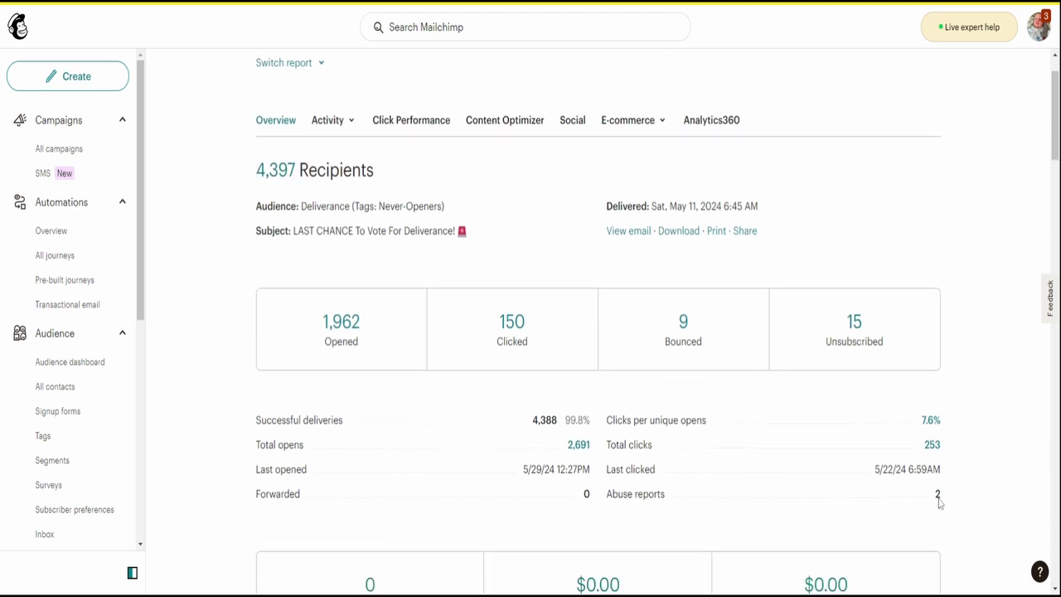
{"action": "left_click_drag", "start_coordinate": [945, 500], "coordinate": [605, 503]}
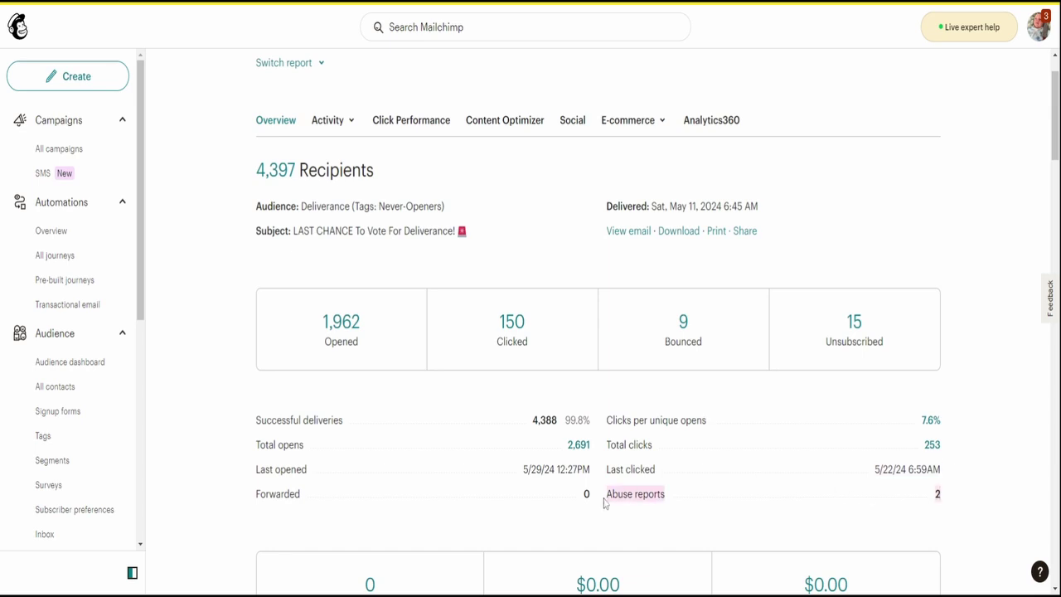
{"action": "left_click", "coordinate": [605, 502]}
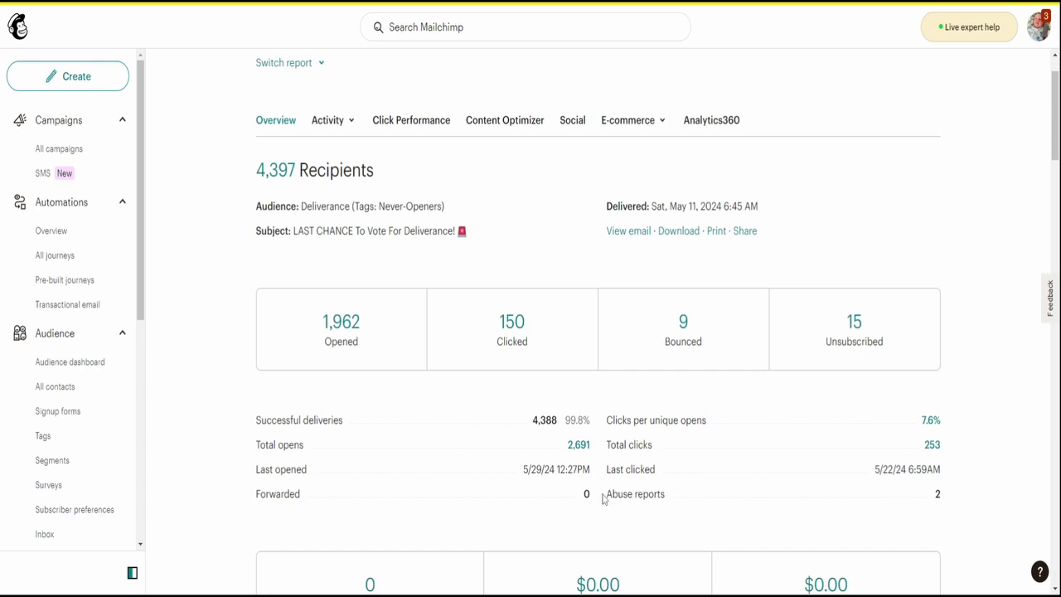
{"action": "left_click_drag", "start_coordinate": [605, 503], "coordinate": [937, 495]}
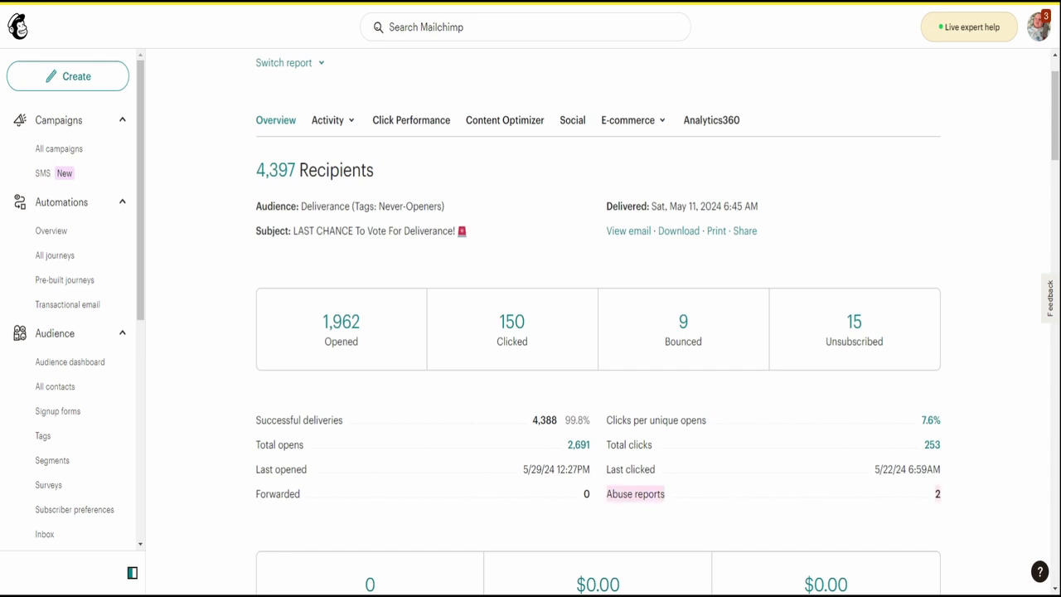
{"action": "left_click", "coordinate": [942, 495]}
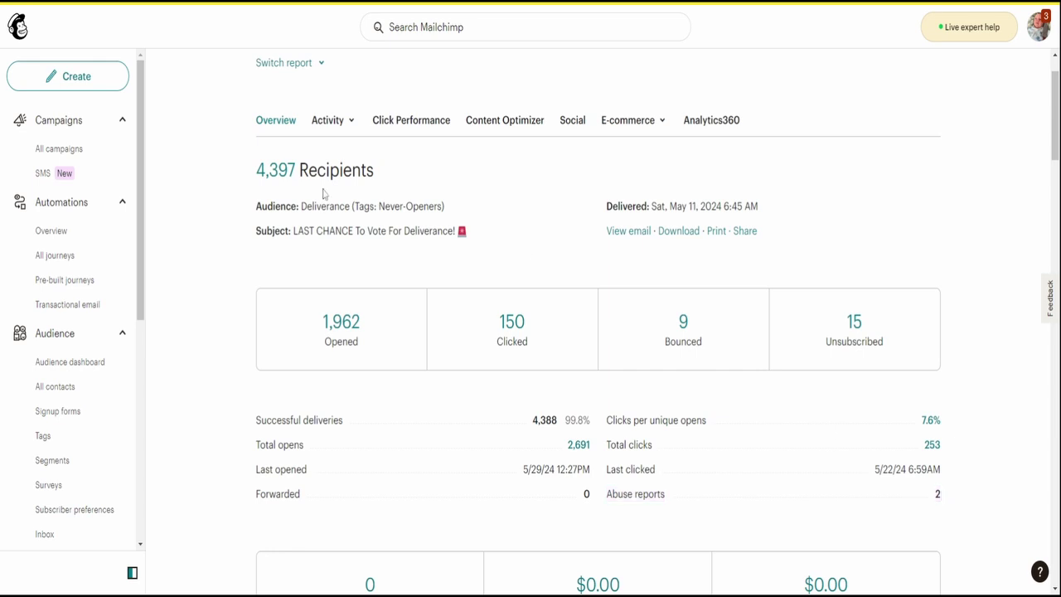
{"action": "left_click_drag", "start_coordinate": [940, 493], "coordinate": [602, 494]}
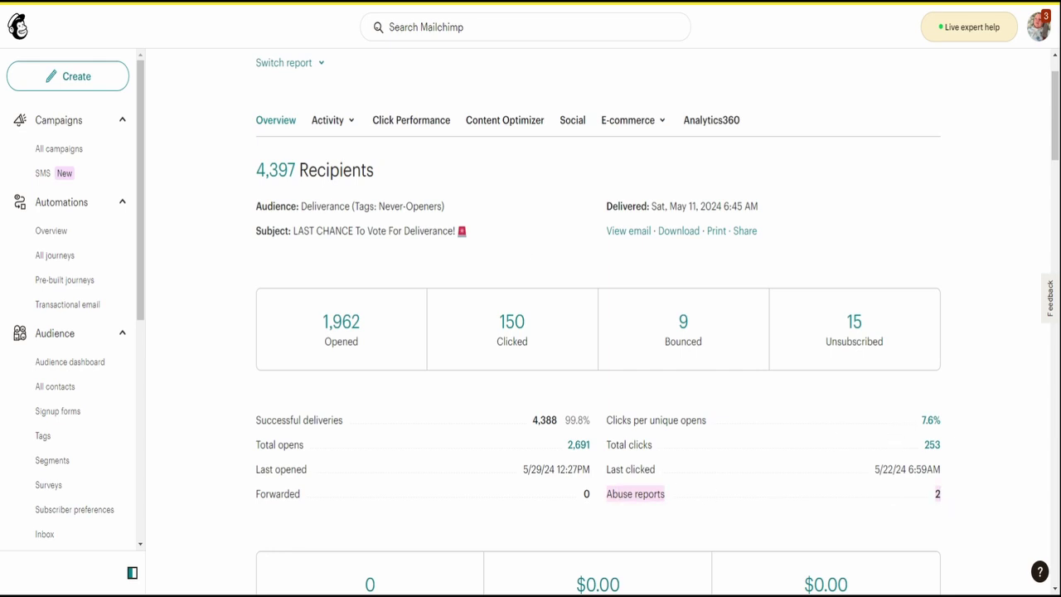
{"action": "left_click", "coordinate": [603, 502]}
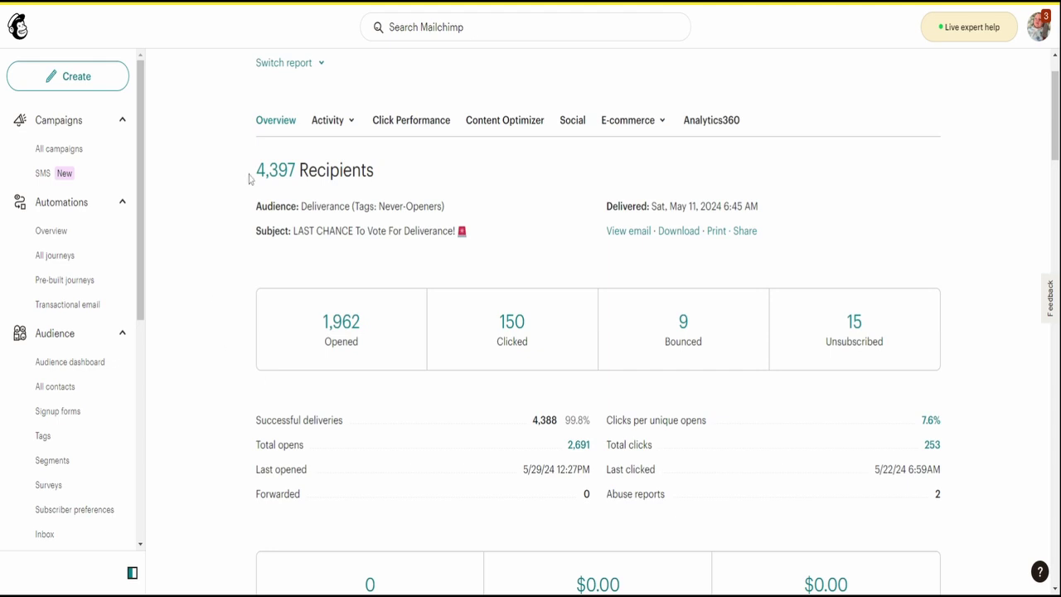
{"action": "scroll", "coordinate": [249, 179], "scroll_direction": "up", "scroll_amount": 1}
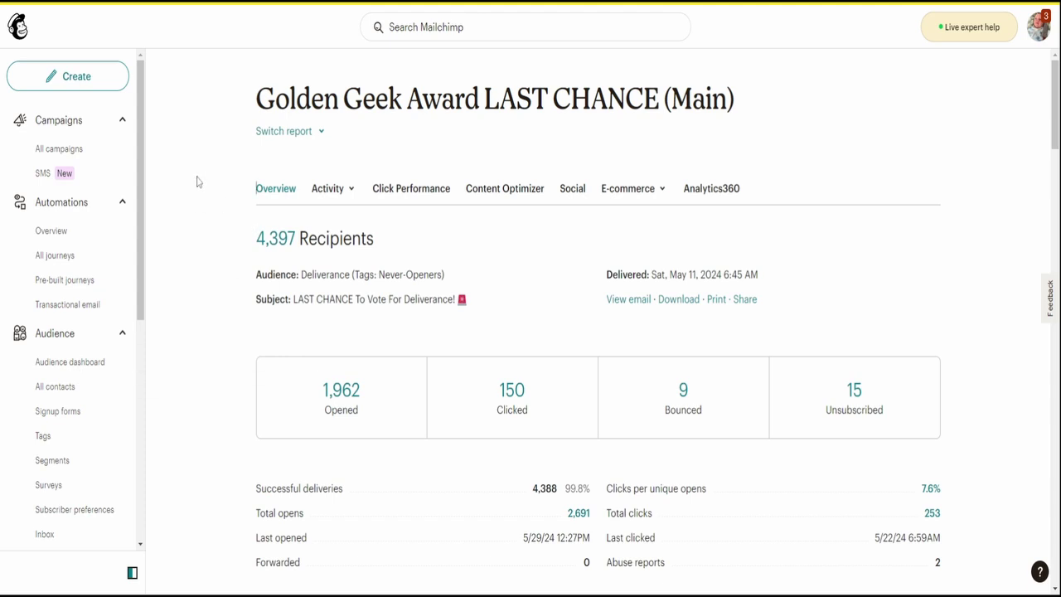
{"action": "left_click", "coordinate": [71, 154]}
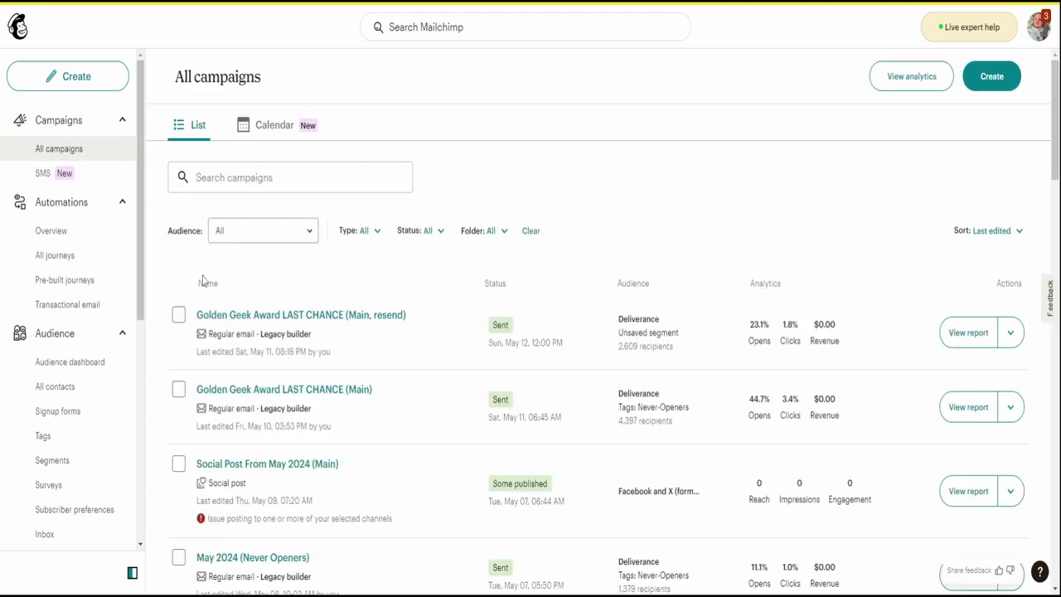